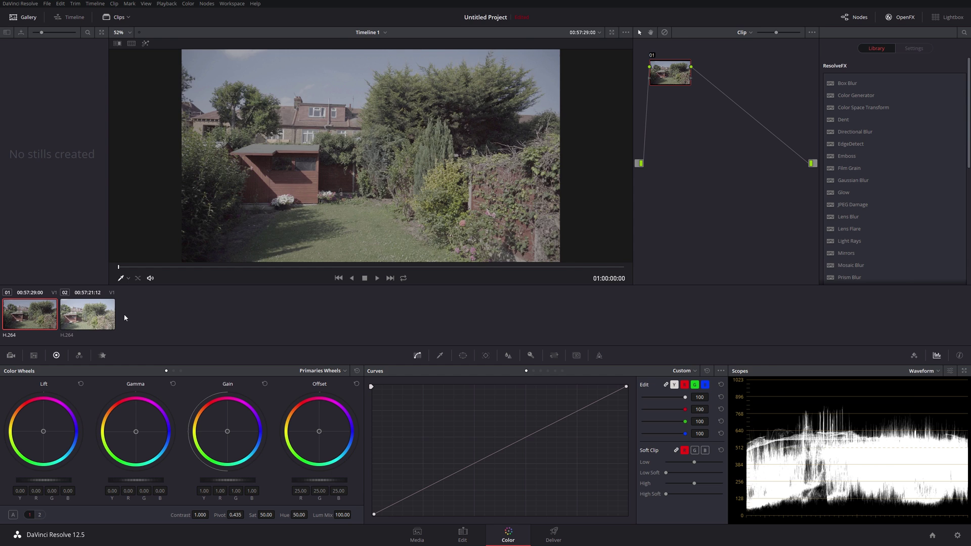
Step: Flip back and forth between clip 01 and clip 02 to compare them, ending on clip 02
left_click(88, 318)
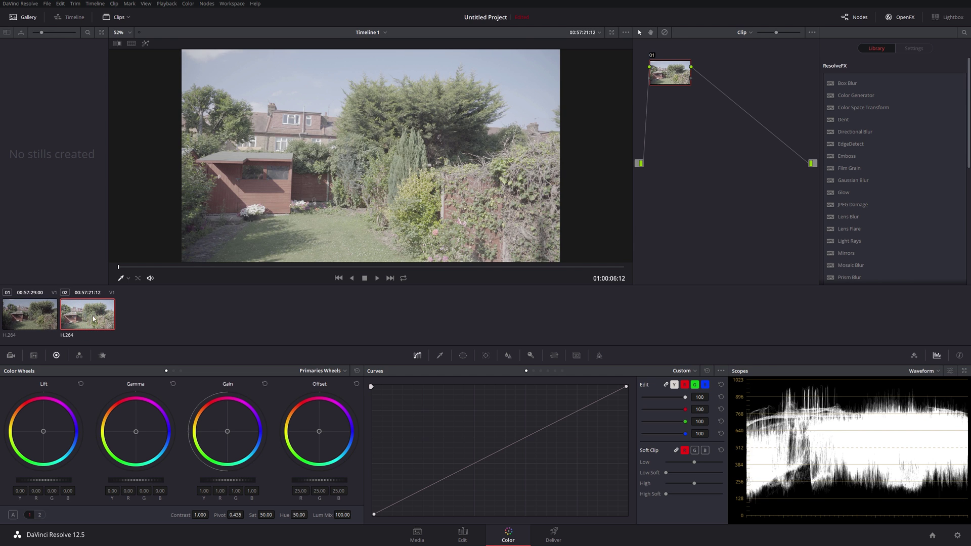
key("Up")
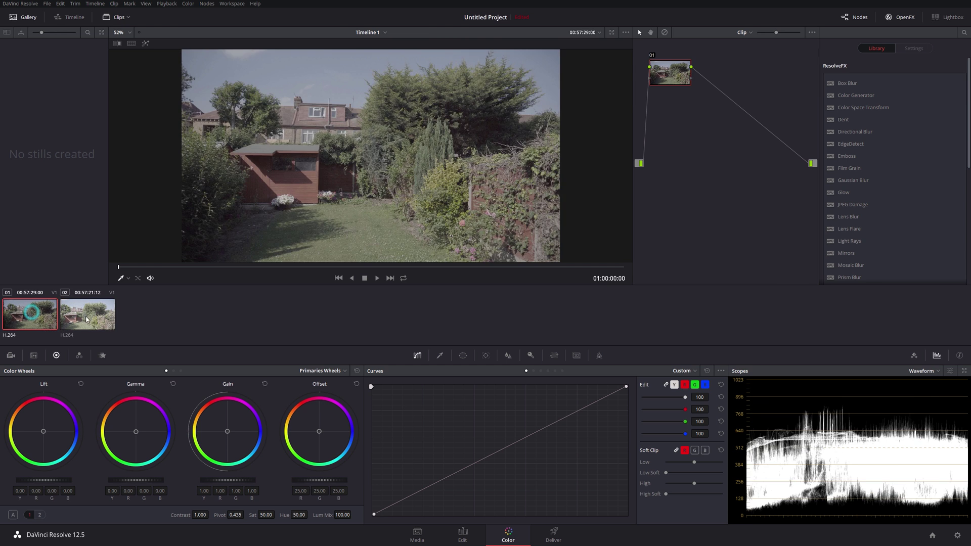
key("Down")
key("Up")
key("Down")
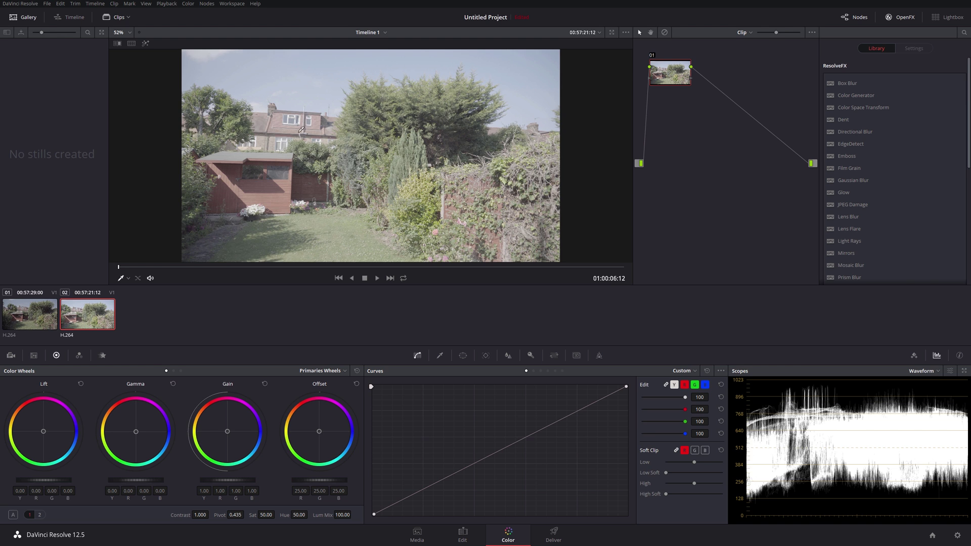
left_click(41, 313)
left_click(91, 320)
left_click(39, 314)
left_click(92, 314)
left_click(29, 314)
left_click(89, 322)
Step: Lower clip 02's Lift wheel to -0.05 and raise its Gain wheel to 1.08
left_click_drag(45, 481, 45, 483)
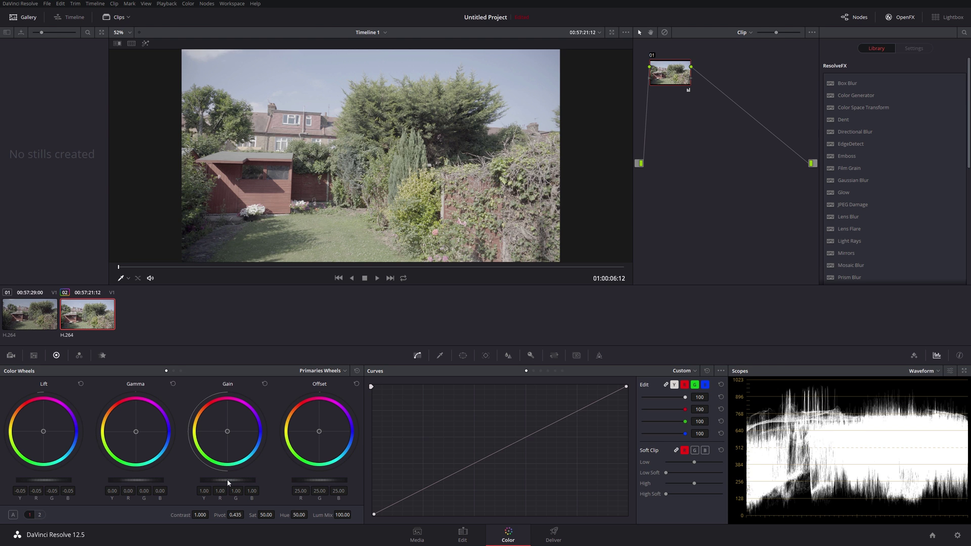
left_click_drag(228, 483, 227, 483)
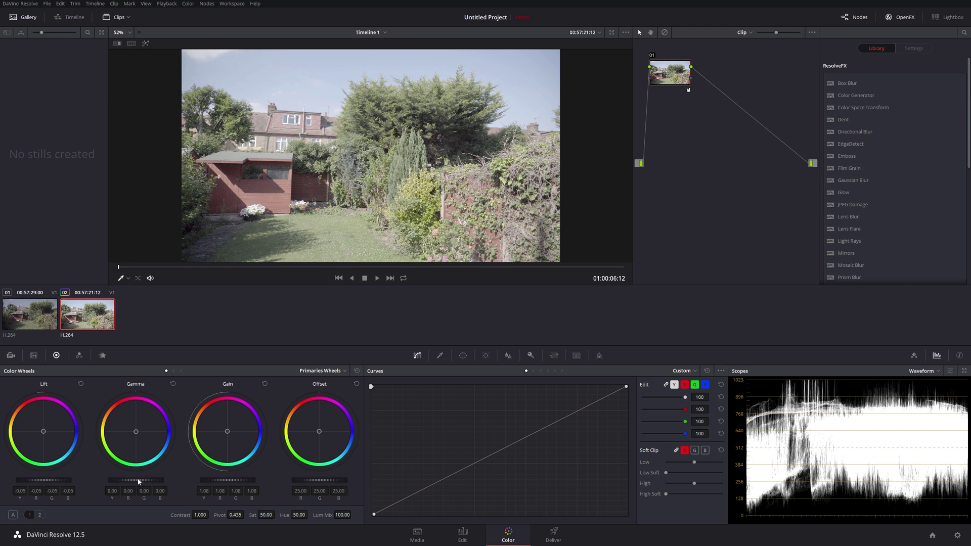
Step: Set clip 02's Gamma to -0.06 and Contrast to 1.202
left_click_drag(138, 483, 138, 482)
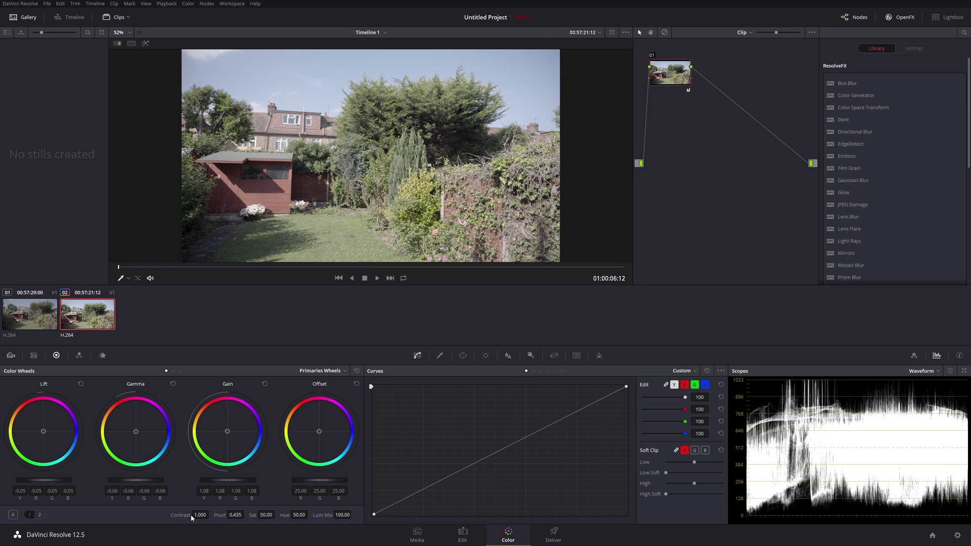
left_click_drag(200, 515, 210, 514)
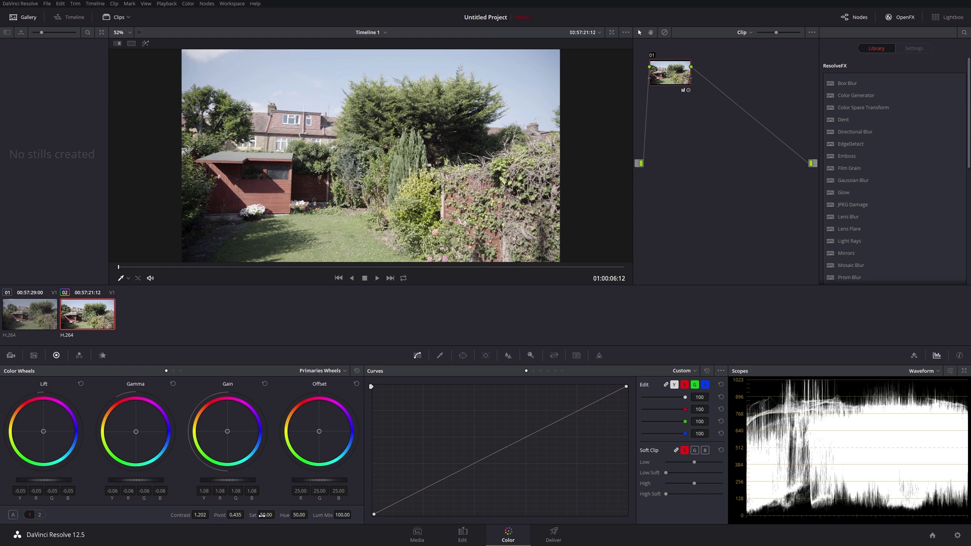
Step: Raise clip 02's saturation to about 70.20 and settle Gamma back at -0.06
left_click_drag(263, 515, 271, 515)
left_click_drag(260, 516, 263, 517)
left_click_drag(137, 483, 137, 483)
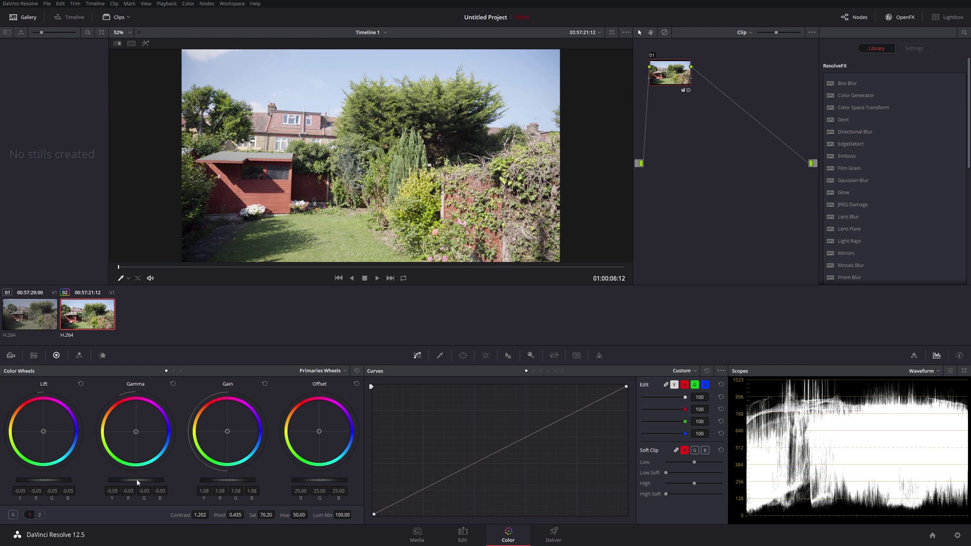
left_click_drag(137, 482, 137, 482)
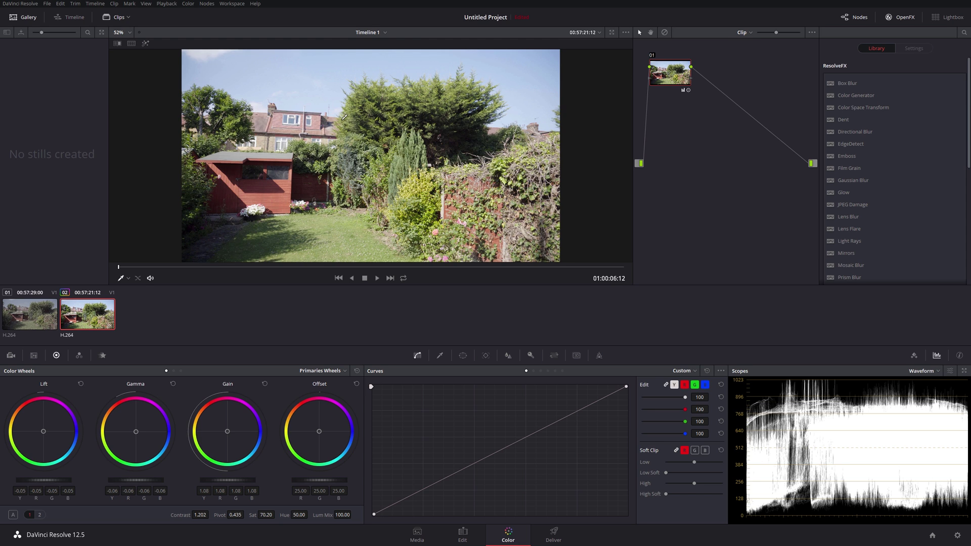
Step: On primaries page 2, warm Temperature to 50.0, nudge Gain, and lower Gamma to -0.10
left_click(39, 515)
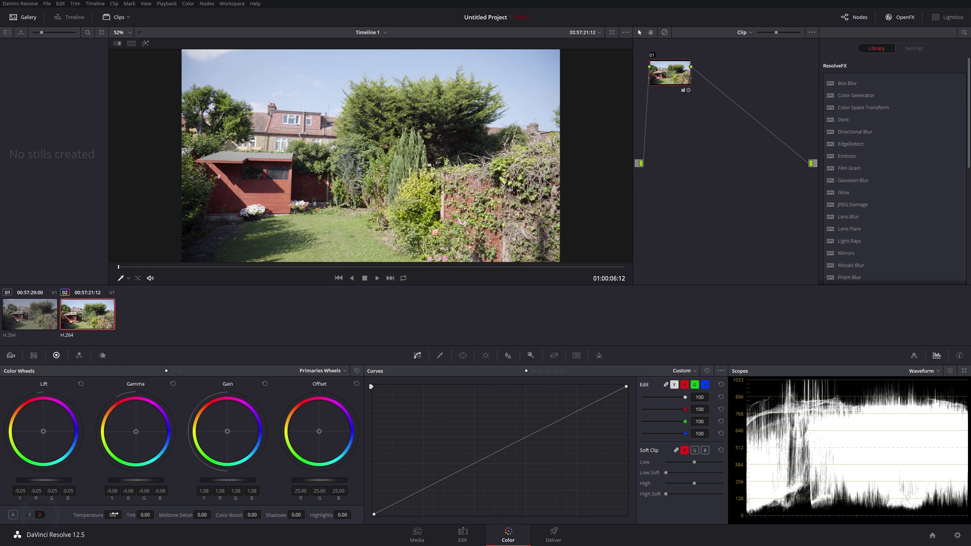
left_click_drag(114, 514, 124, 516)
left_click_drag(229, 482, 230, 482)
left_click_drag(132, 484, 132, 483)
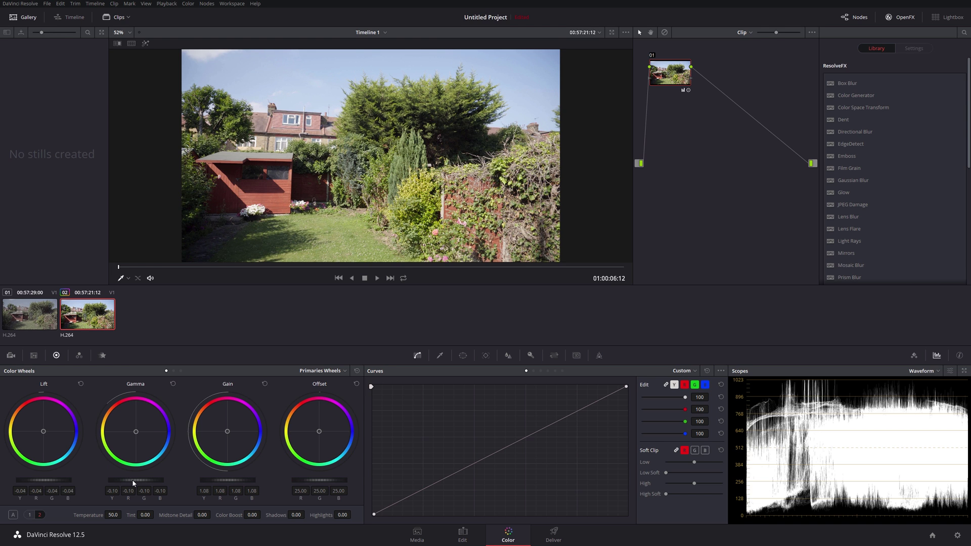
Step: Toggle clip 02's grade off and on to compare it with the ungraded image
scroll(132, 481, "up", 1)
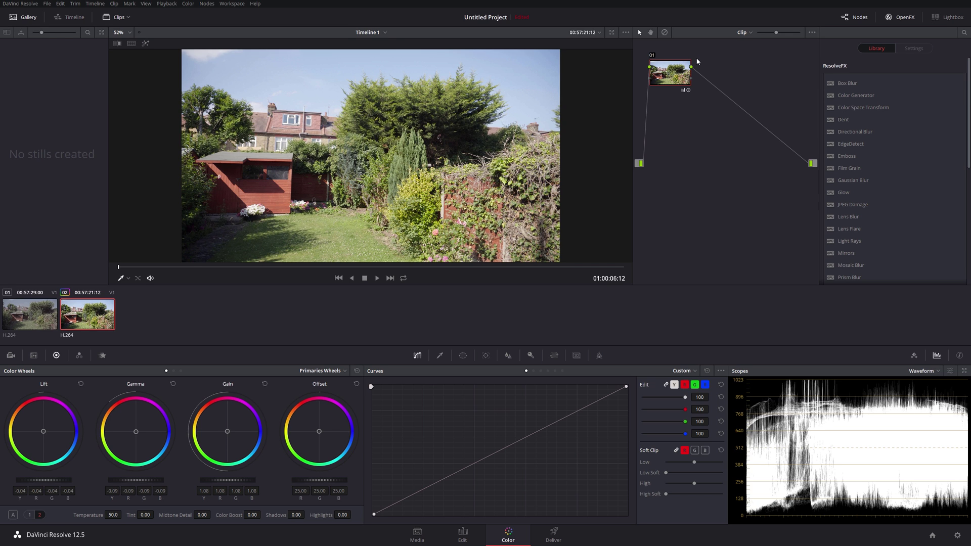
key("ctrl+d")
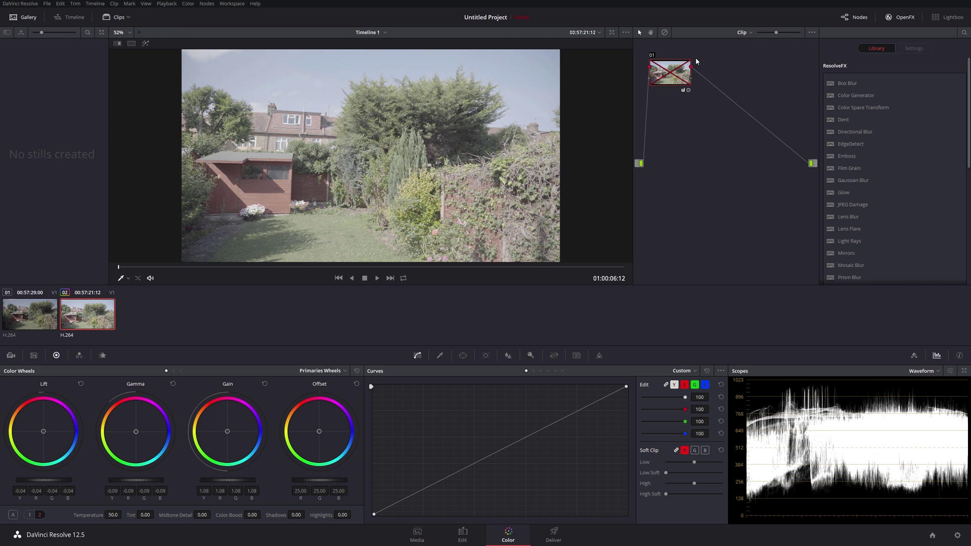
key("ctrl+d")
key("ctrl+d")
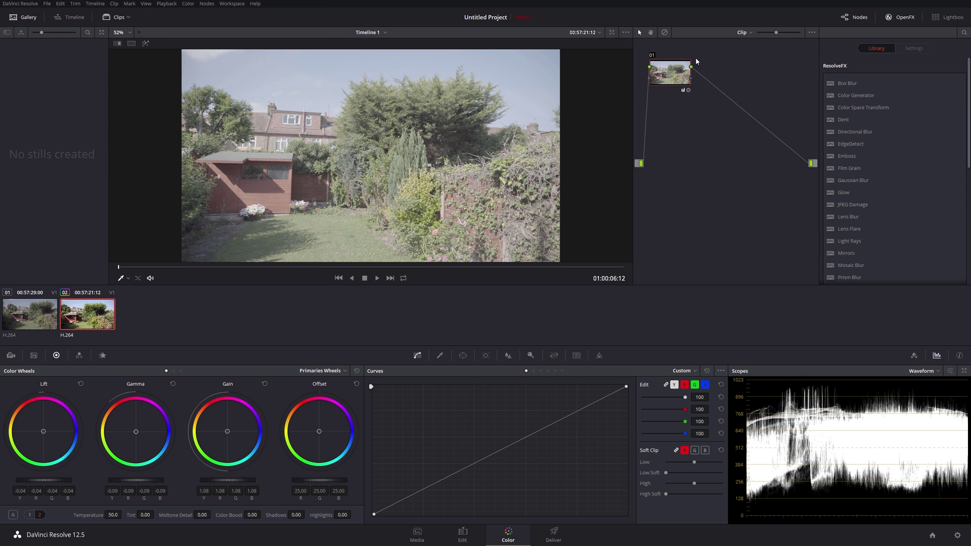
key("ctrl+d")
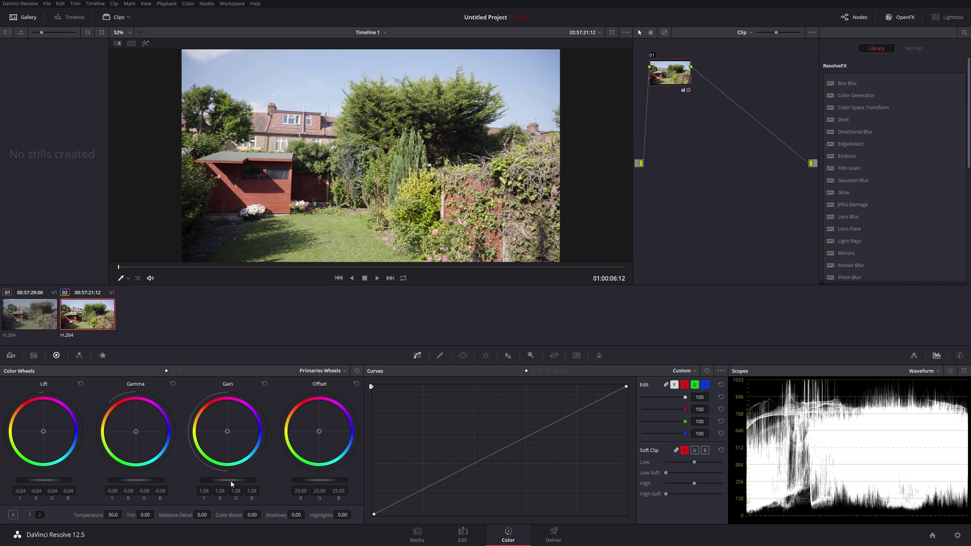
scroll(232, 484, "down", 4)
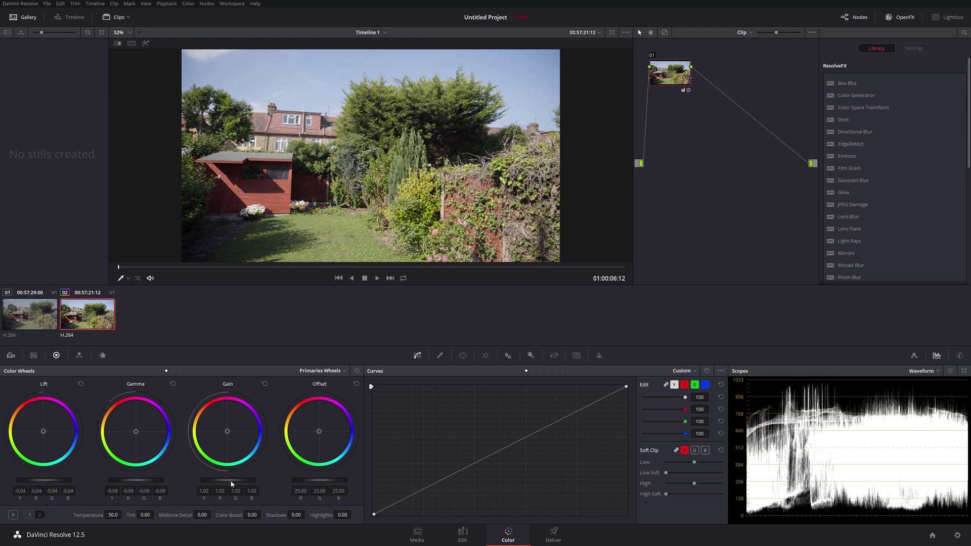
Step: Pull Gain down slightly and raise Contrast to 1.222
left_click_drag(231, 483, 203, 484)
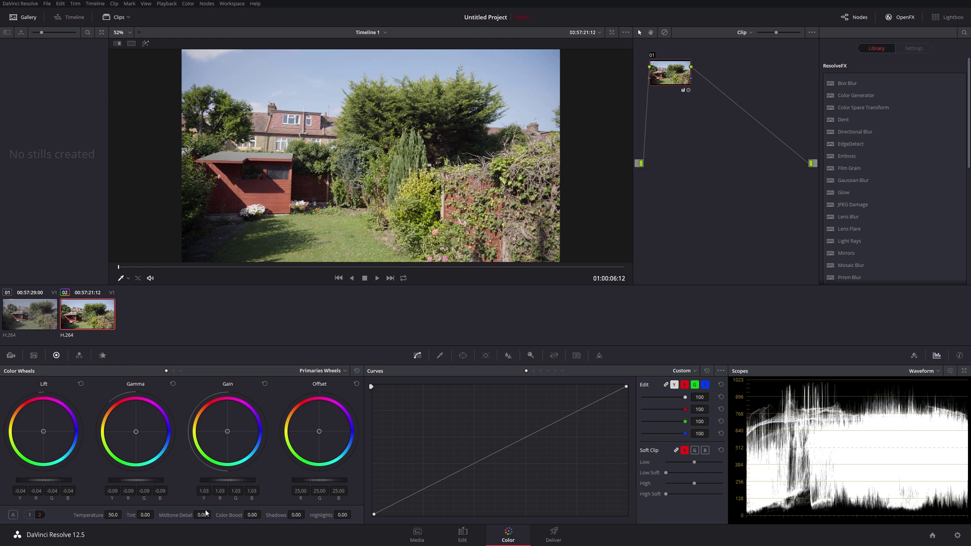
left_click(29, 515)
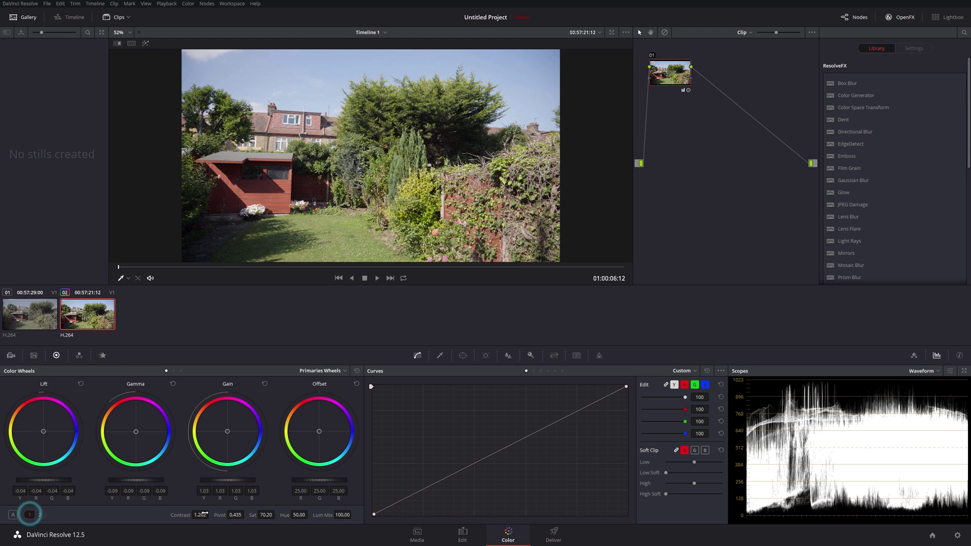
left_click_drag(204, 516, 206, 515)
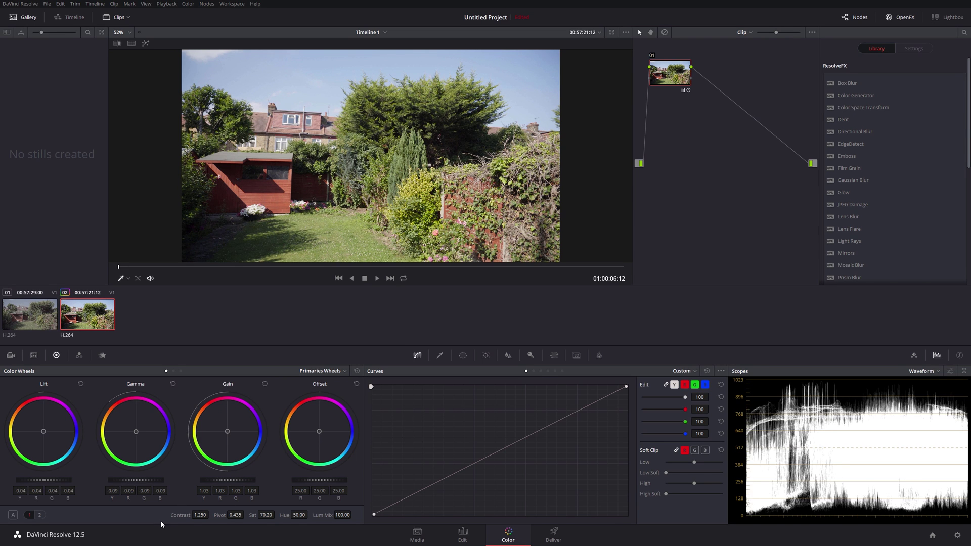
Step: Cool Temperature to -30, then trim wheels to Lift -0.02, Gamma -0.10, Gain 1.05
left_click(40, 514)
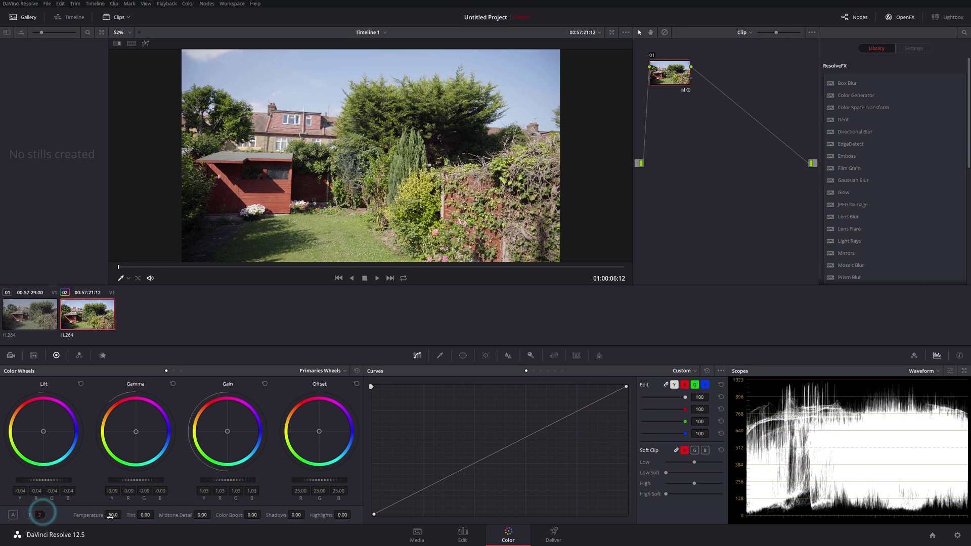
left_click_drag(113, 516, 124, 515)
left_click_drag(136, 483, 135, 483)
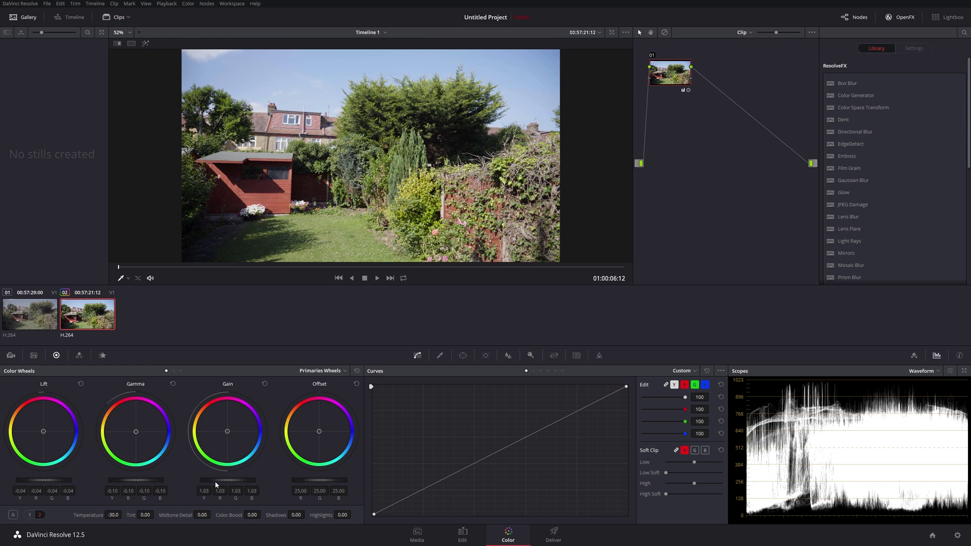
left_click_drag(222, 482, 221, 483)
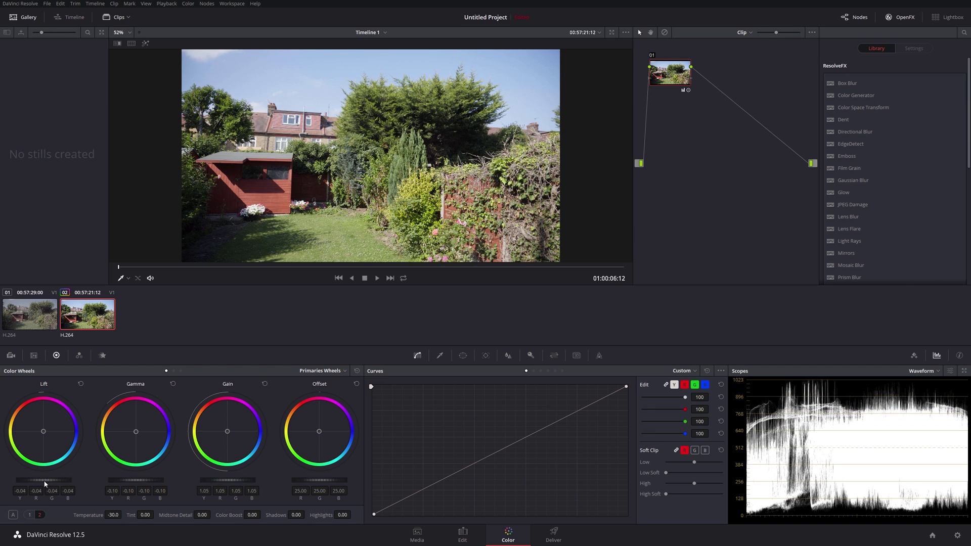
left_click_drag(44, 482, 45, 483)
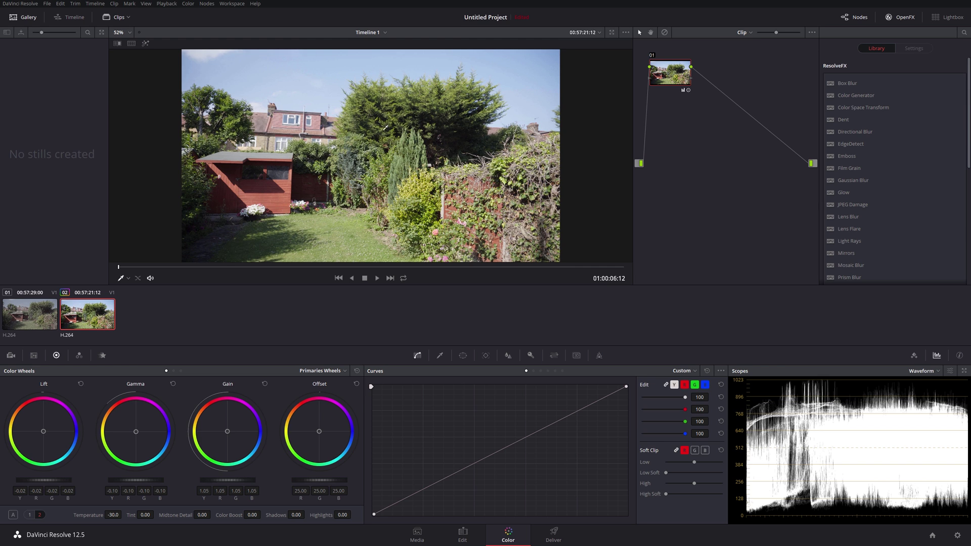
Step: On primaries page 2, set clip 02's Tint to 4.50
left_click(29, 516)
left_click(39, 514)
left_click_drag(142, 512, 155, 515)
Step: Copy clip 02's grade onto clip 01, then brighten its highlights, midtones and shadows
left_click(41, 312)
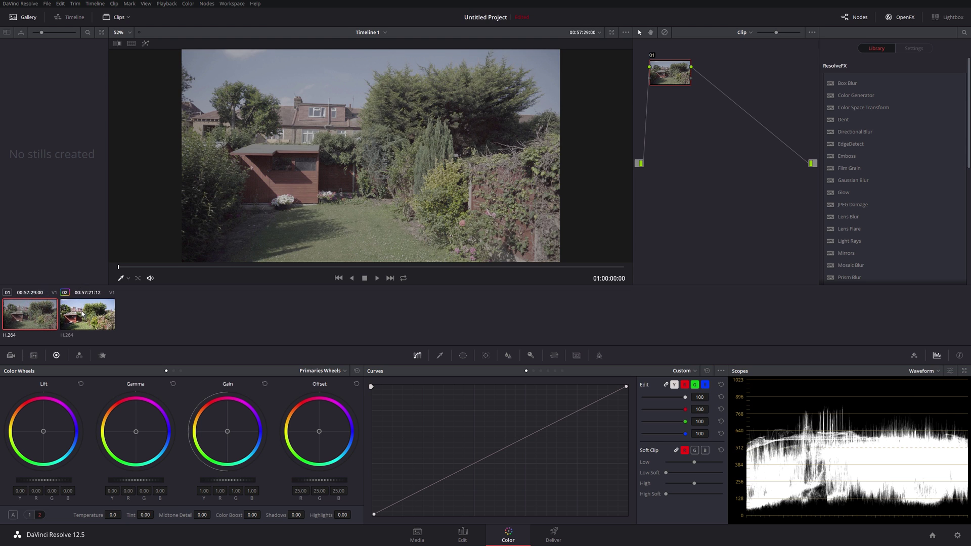
middle_click(82, 314)
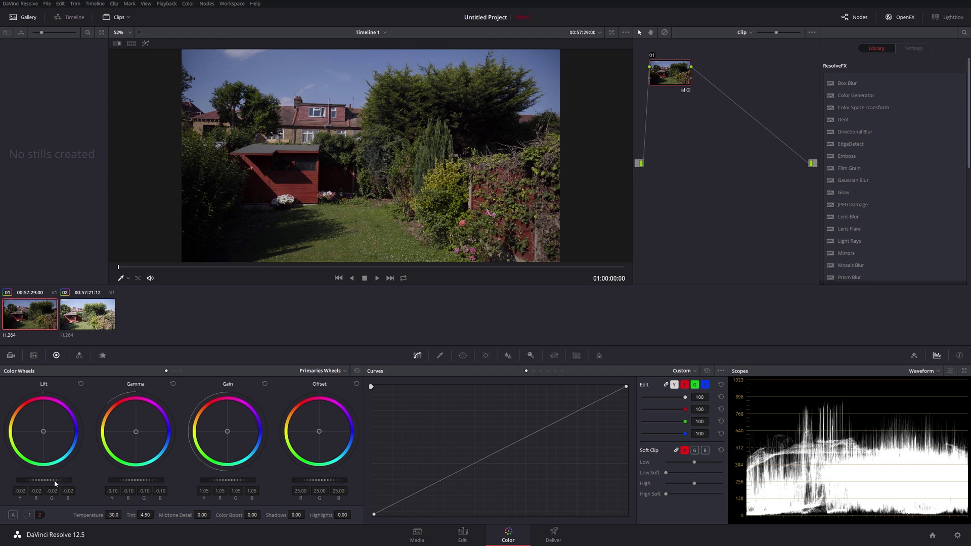
mouse_move(229, 482)
left_mouse_down()
mouse_move(239, 483)
mouse_move(229, 483)
left_mouse_up()
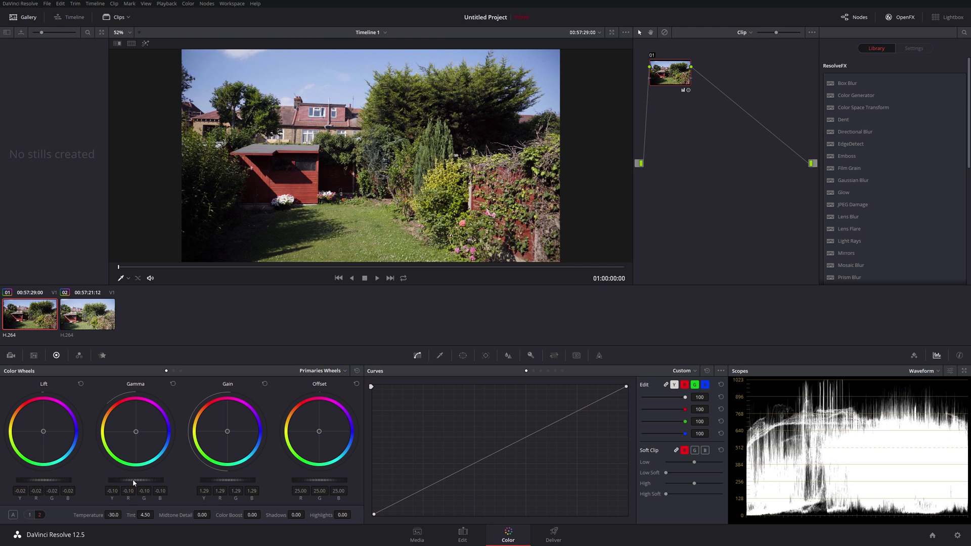
left_click_drag(134, 483, 132, 479)
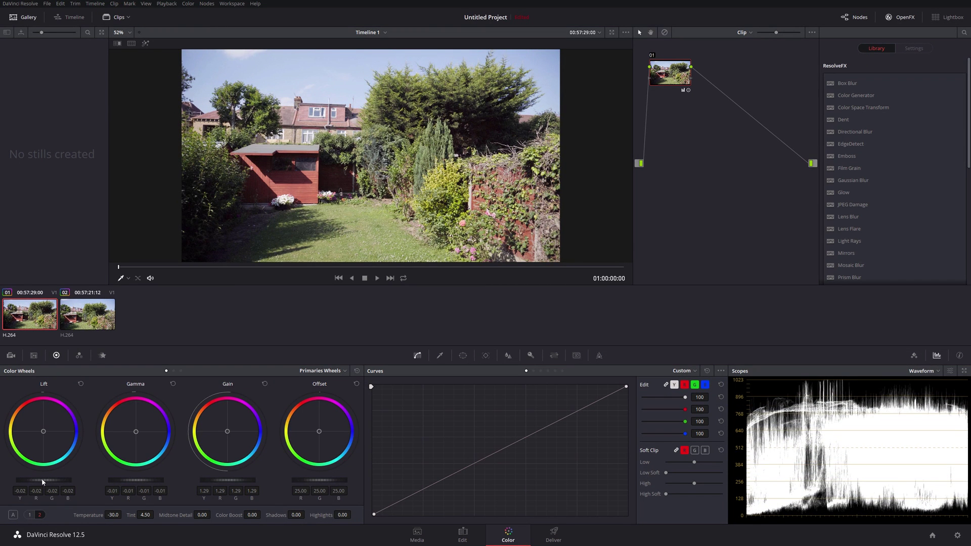
left_click_drag(42, 483, 42, 483)
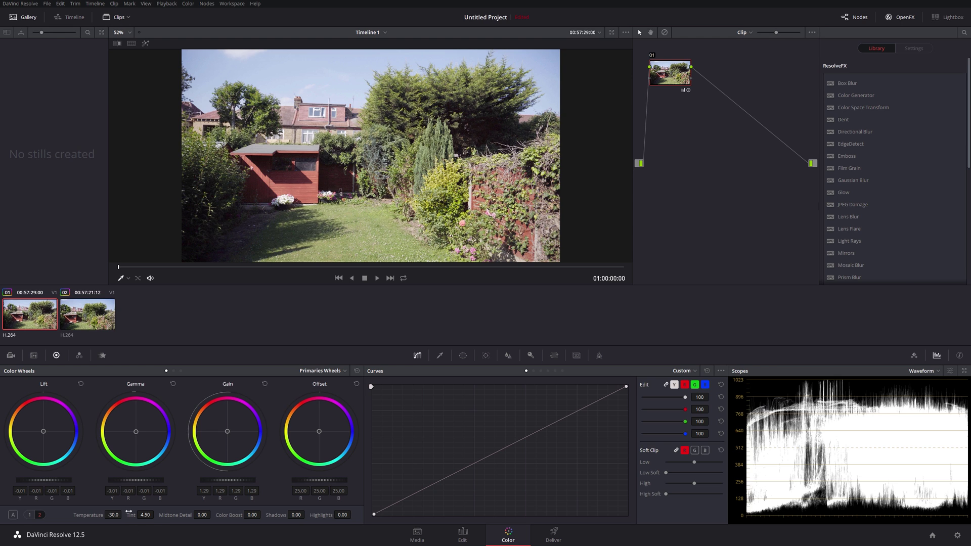
Step: Set clip 01's Temperature to -70 and refine midtones and Gain to 1.36
left_click_drag(118, 514, 123, 515)
left_click_drag(136, 480, 136, 480)
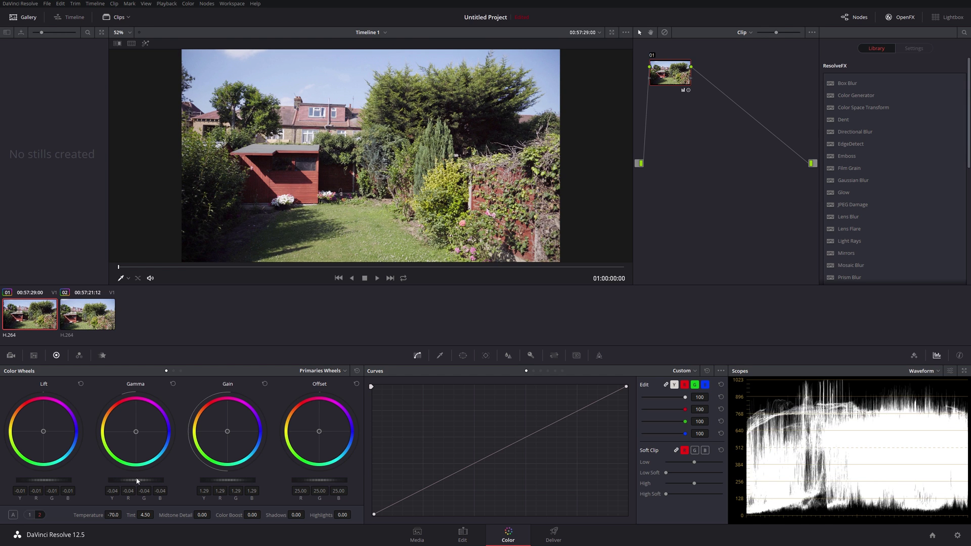
left_click_drag(234, 481, 232, 478)
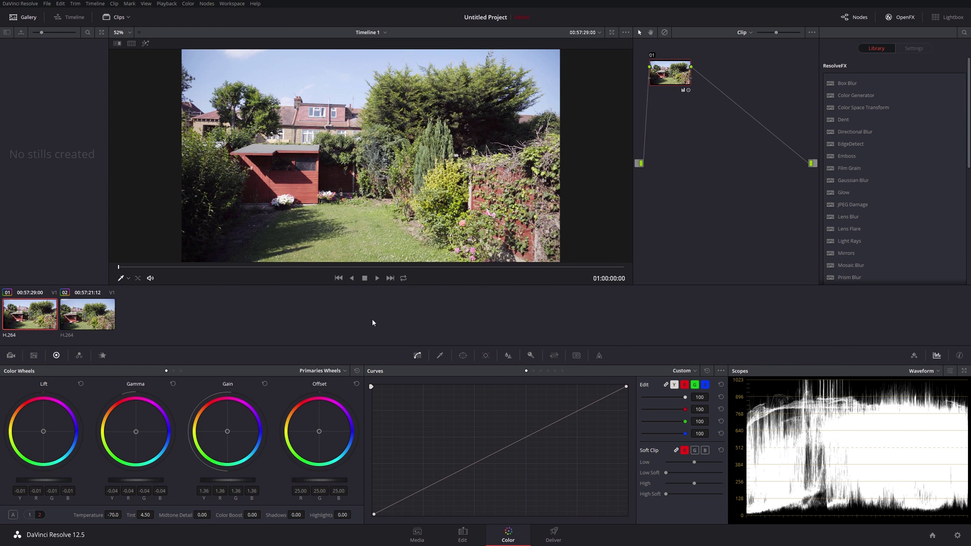
left_click_drag(226, 484, 226, 483)
Step: Flip between graded clips 01 and 02, then scrub clip 01 about three seconds ahead
left_click(88, 314)
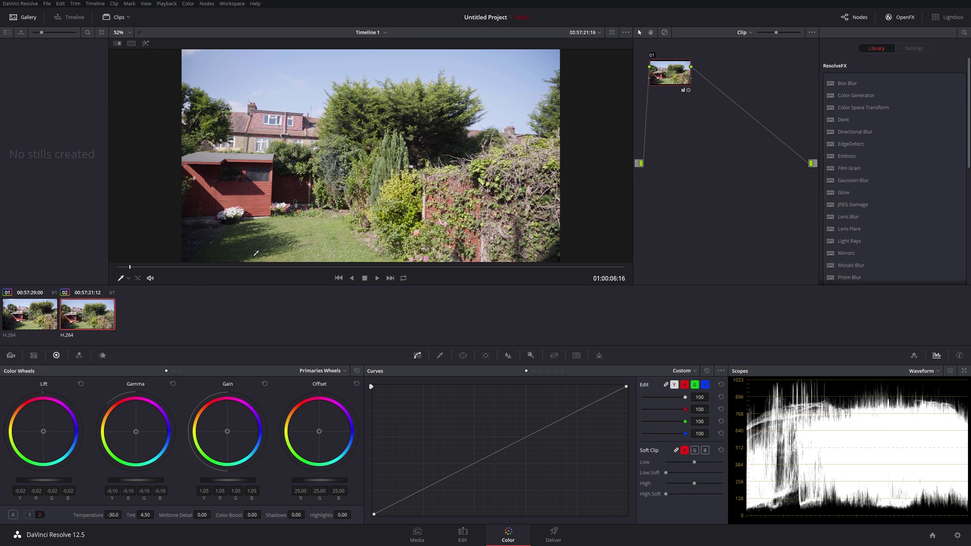
left_click(25, 308)
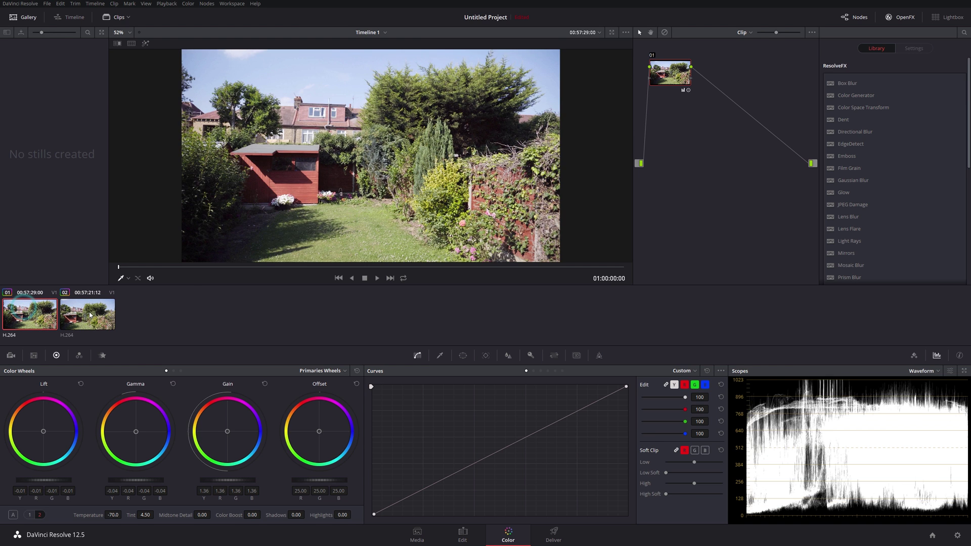
left_click(82, 314)
left_click(23, 316)
left_click(63, 318)
left_click(23, 317)
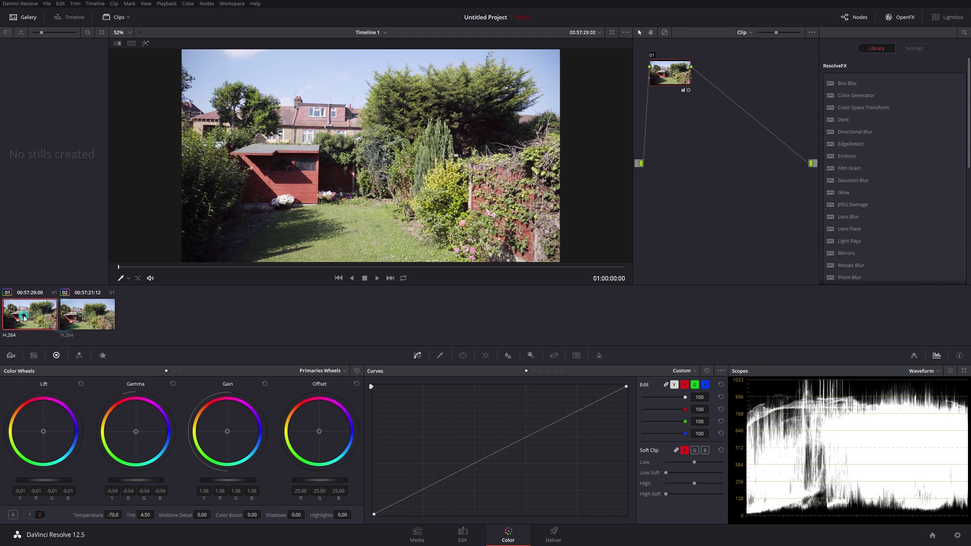
left_click(66, 319)
left_click(35, 315)
left_click_drag(288, 267, 372, 268)
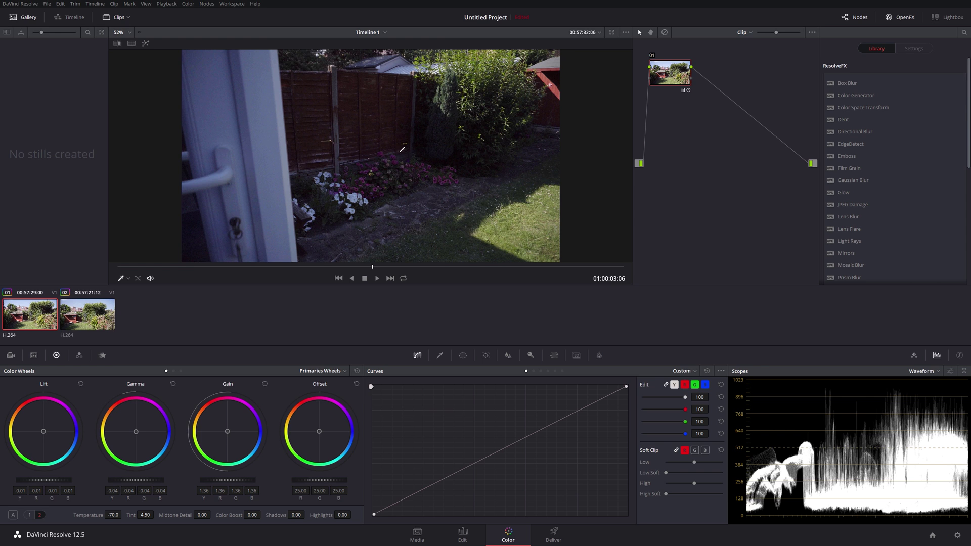
Step: Select clip 02 and scrub its footage, ending on an earlier frame with rooftops above the hedge
left_click(99, 303)
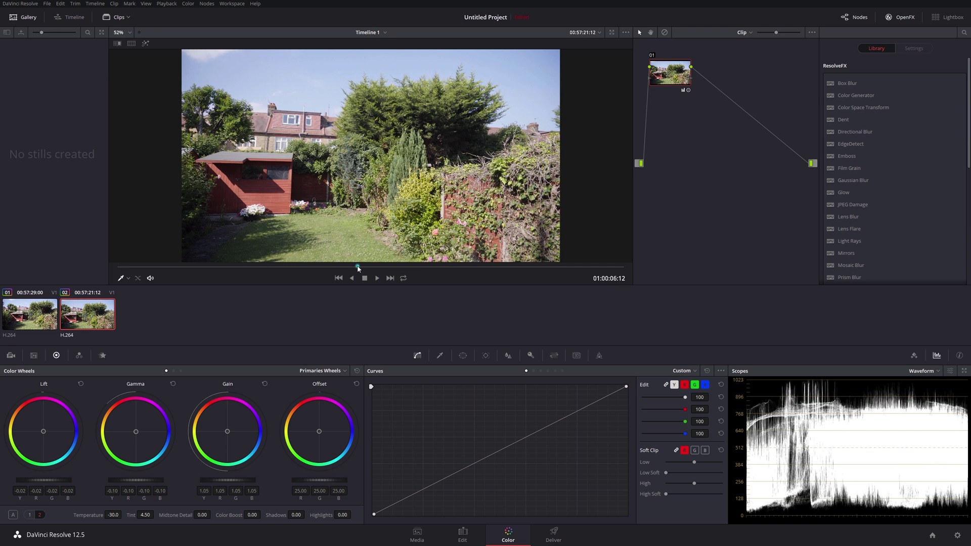
left_click_drag(358, 268, 387, 270)
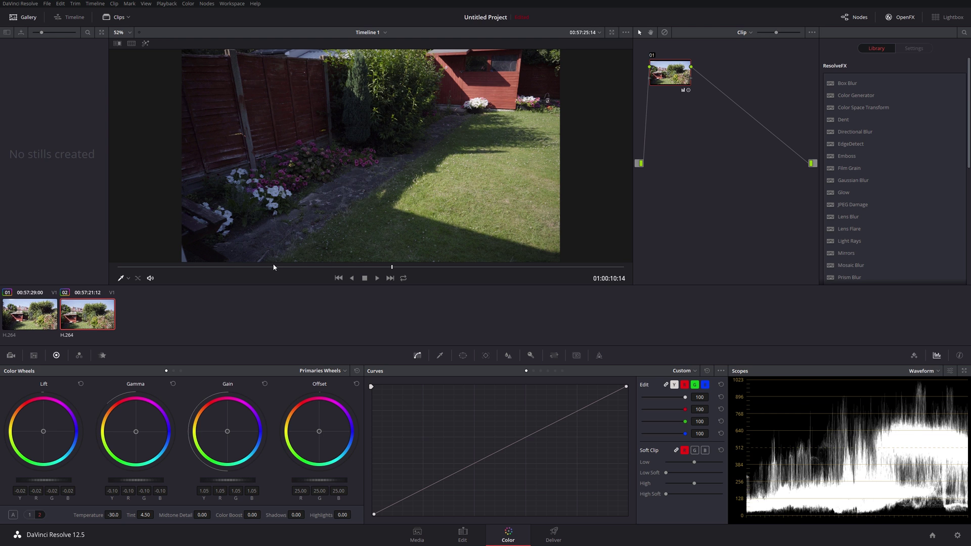
left_click_drag(273, 267, 158, 267)
left_click(225, 267)
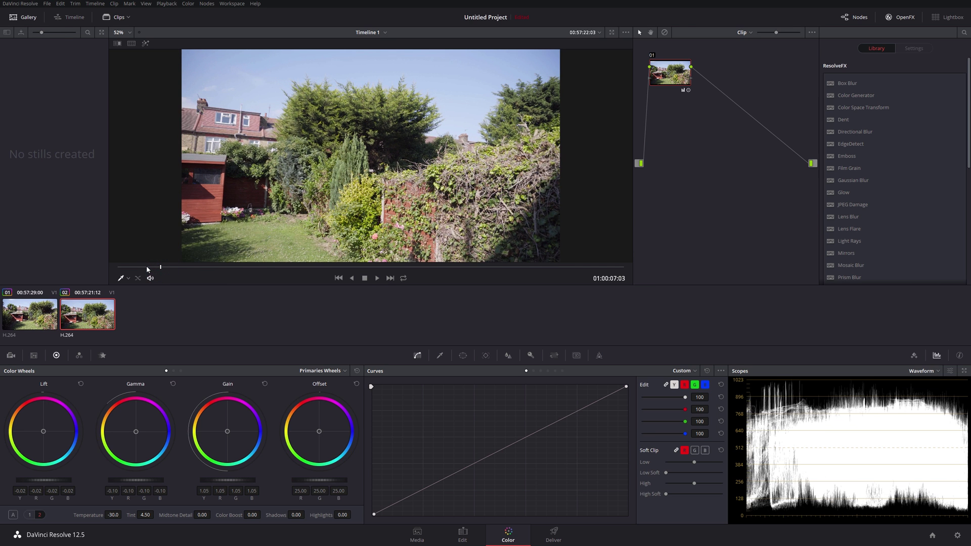
left_click(146, 267)
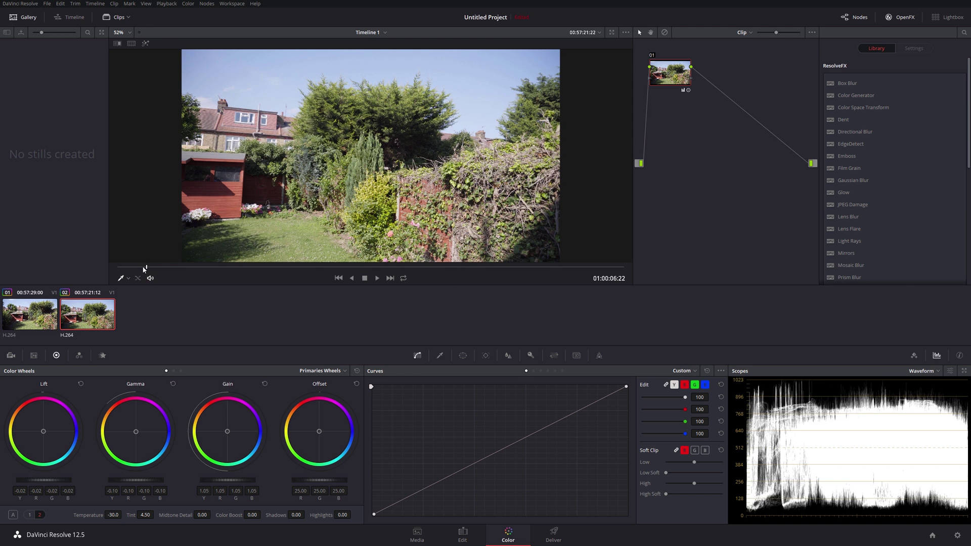